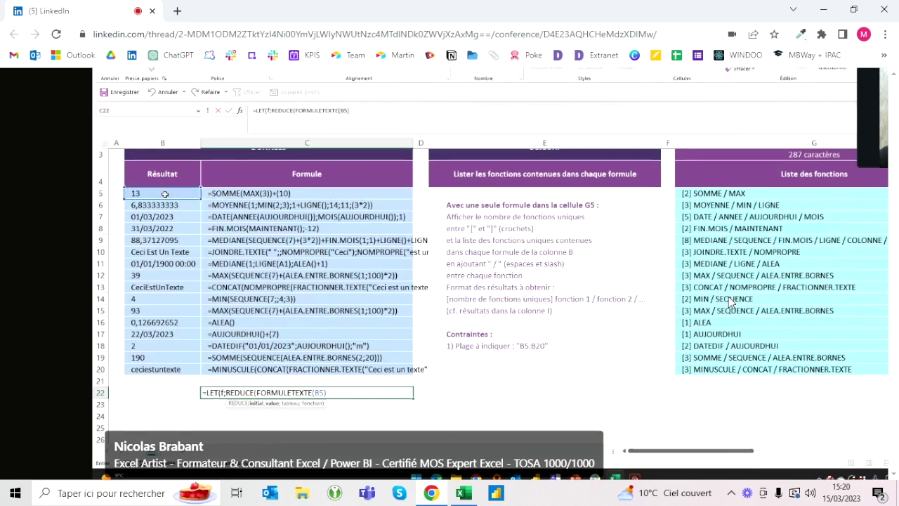
- Close the second REDUCE so p turns every capital letter of f into a dot, then add ;p)
{"action": "type", "text": ";"}
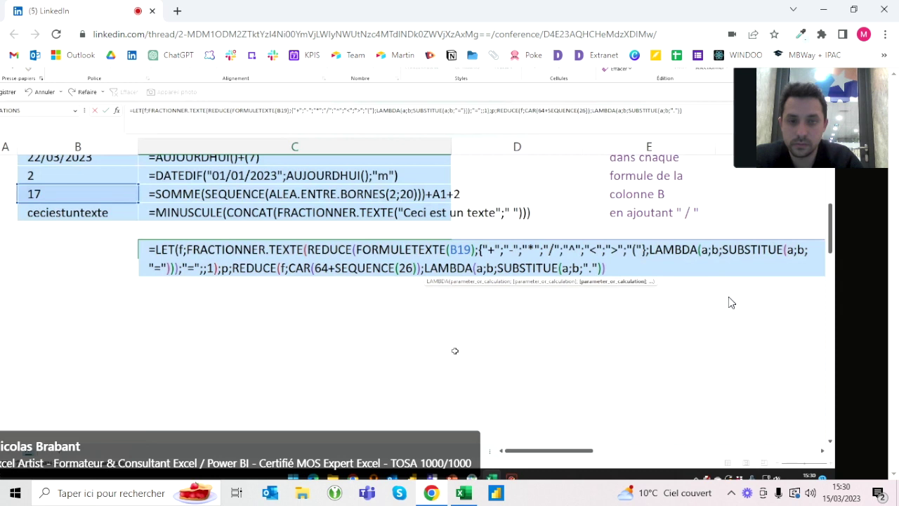
{"action": "type", "text": ")"}
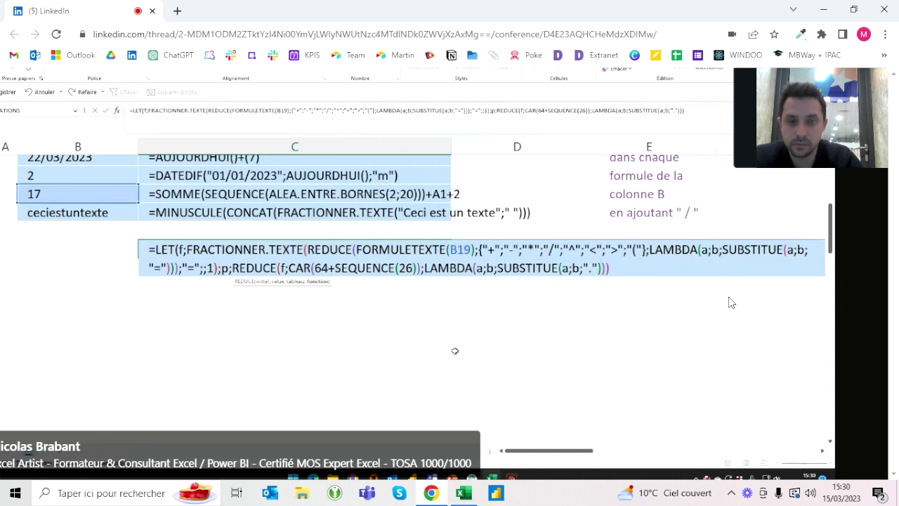
{"action": "type", "text": ")"}
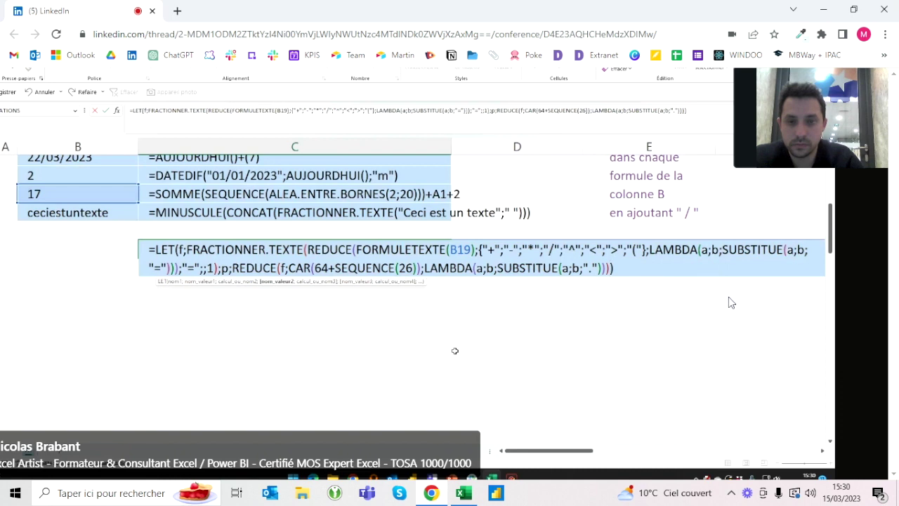
{"action": "type", "text": ";p"}
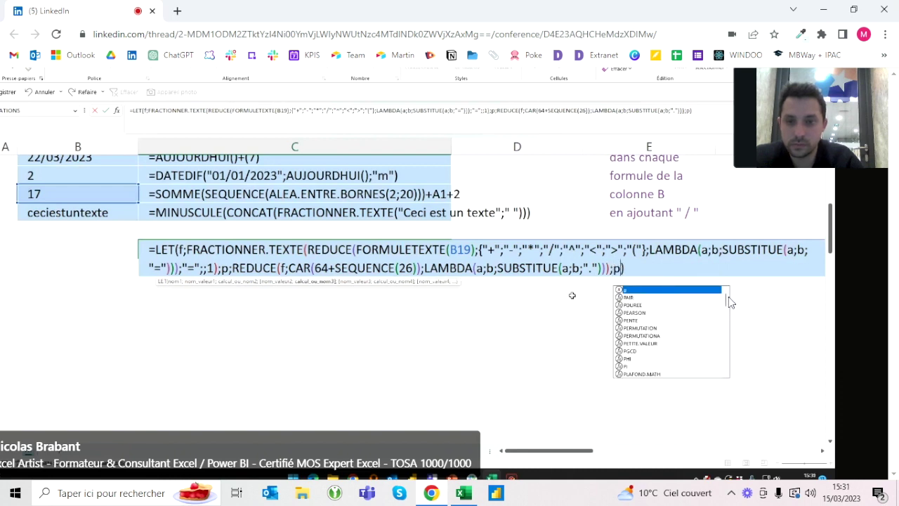
- Enter the LET formula returning p, spilling dot-masked fragments of B19's formula across the row
{"action": "key", "text": "Right"}
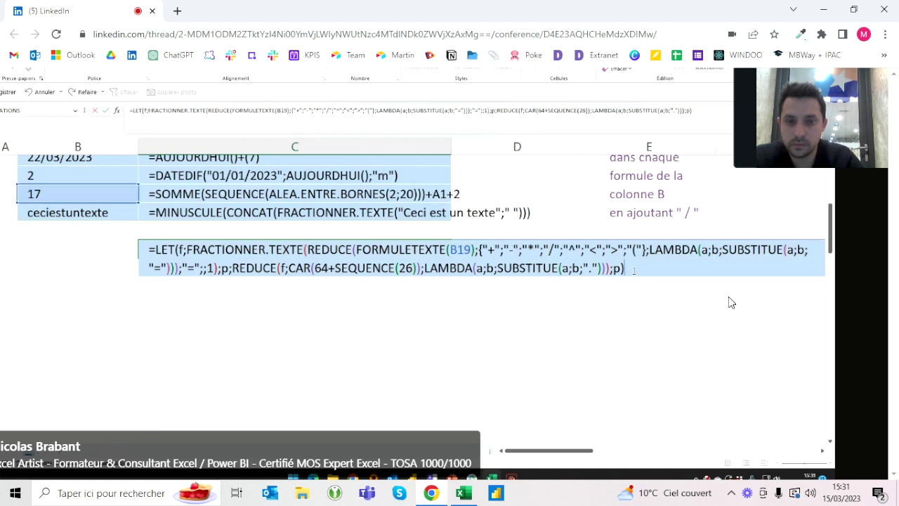
{"action": "key", "text": "Return"}
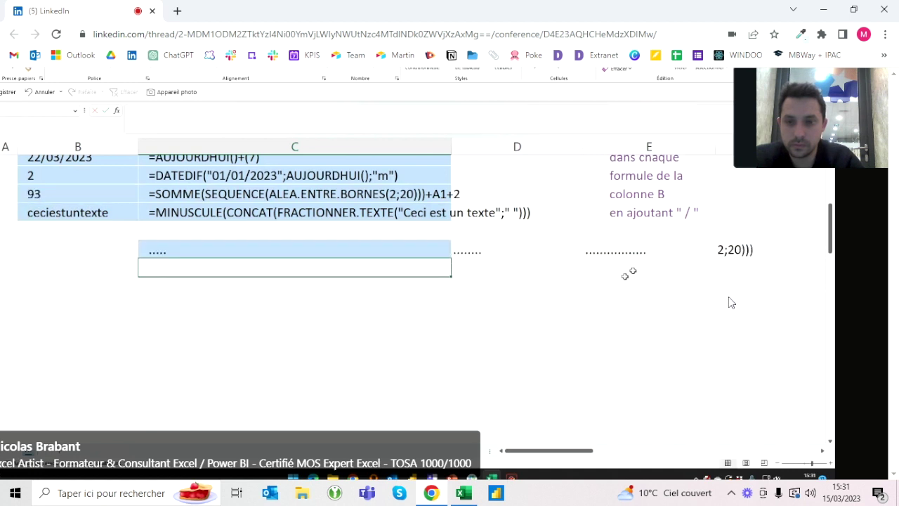
- Reselect the column C formula cell to add l, filtering f to fragments whose masked version is all dots
{"action": "left_click", "coordinate": [151, 250]}
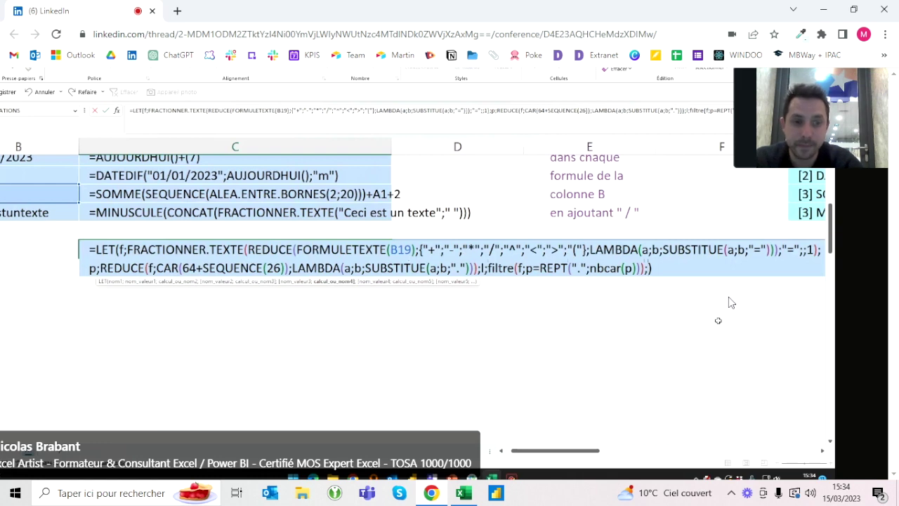
- Return l to list function names like DATEDIF and AUJOURDHUI, test another column-B reference, then undo it
{"action": "type", "text": "l"}
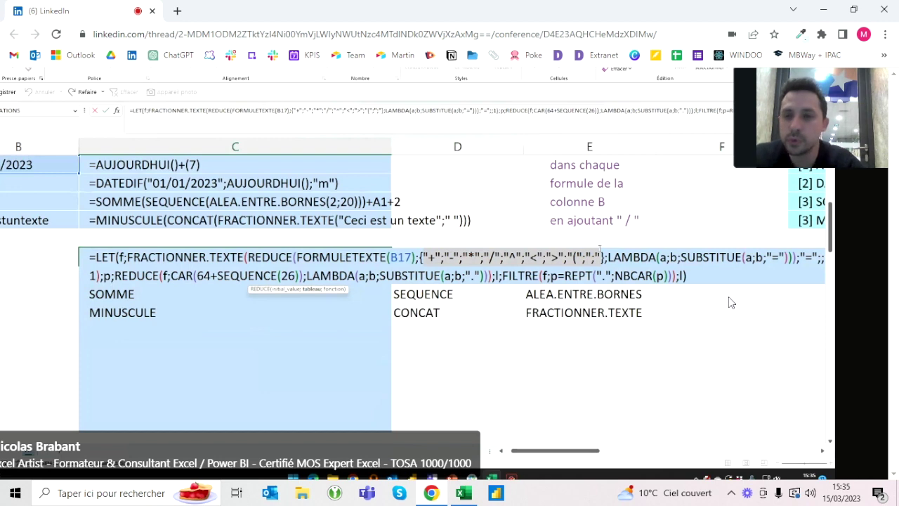
{"action": "key", "text": "Return"}
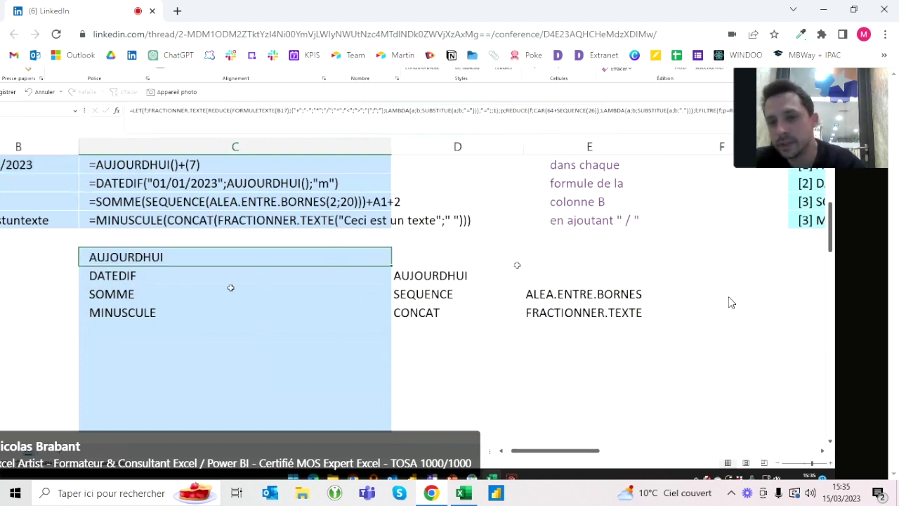
{"action": "left_click_drag", "start_coordinate": [214, 276], "coordinate": [344, 315]}
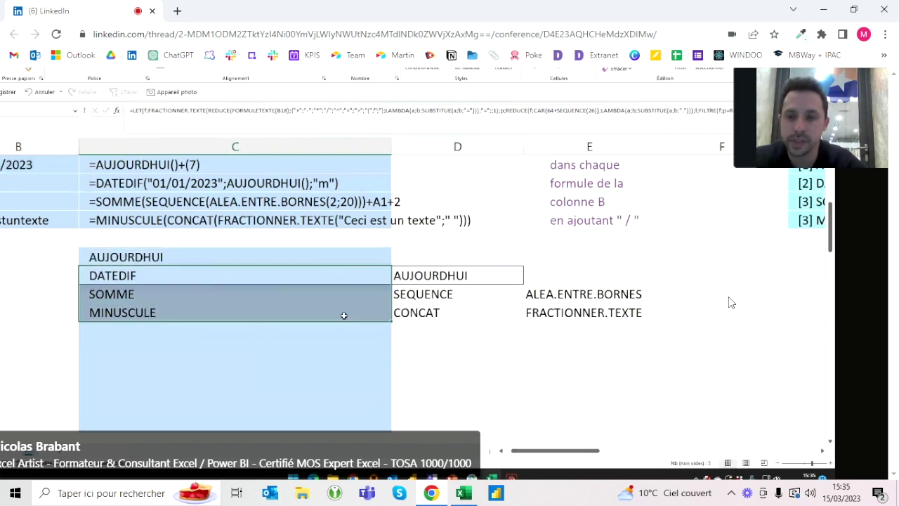
{"action": "double_click", "coordinate": [211, 257]}
{"action": "left_click", "coordinate": [42, 202]}
{"action": "key", "text": "Return"}
{"action": "key", "text": "ctrl+z"}
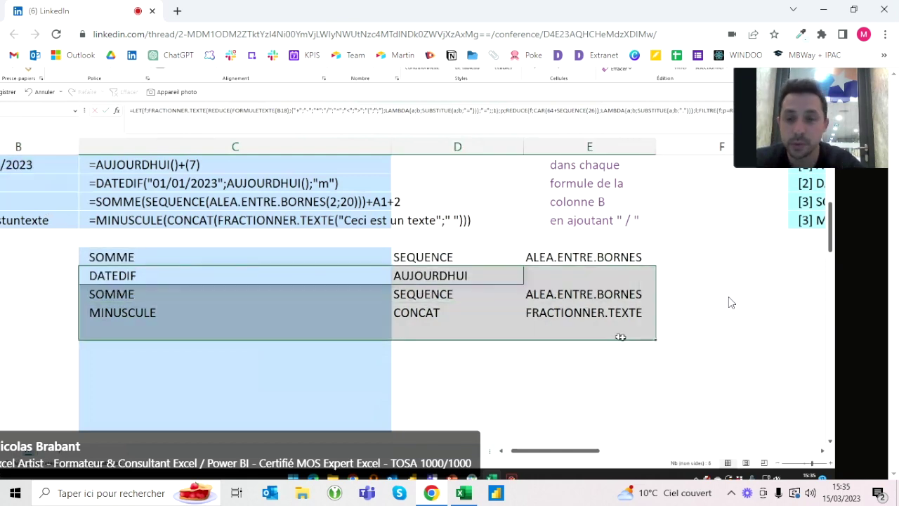